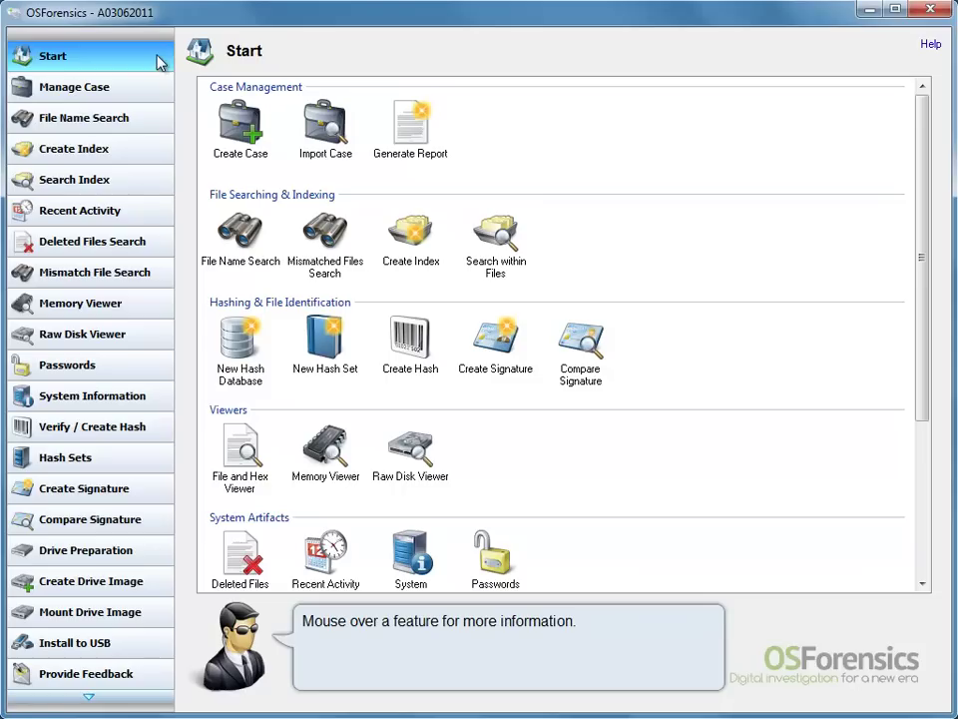
# Make the Example hash set database active, replacing Keyloggers
pyautogui.click(153, 467)
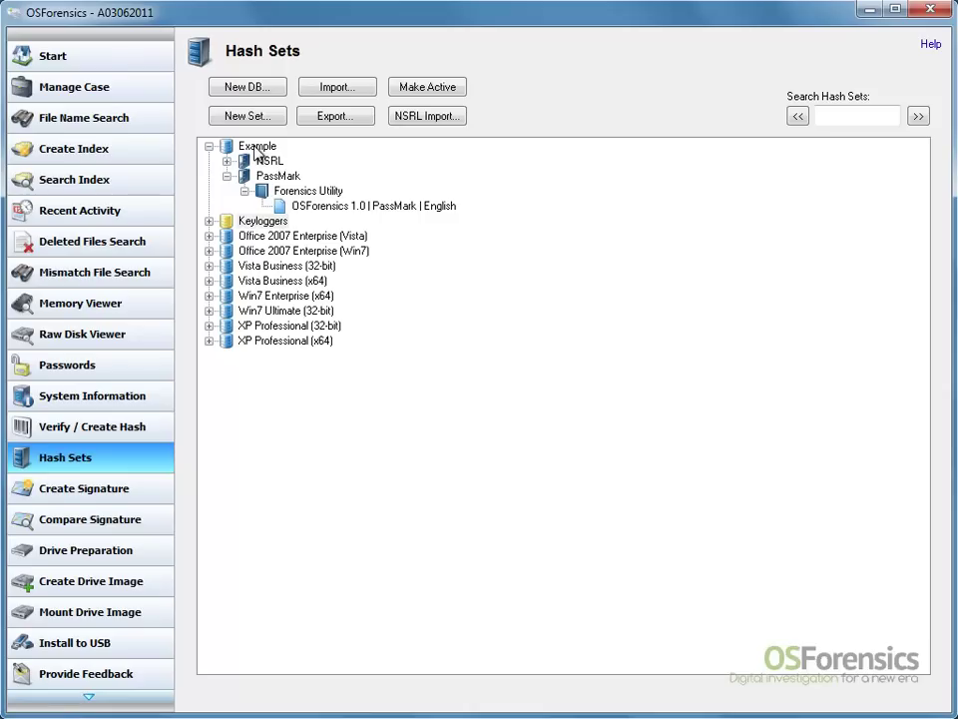
pyautogui.click(256, 149)
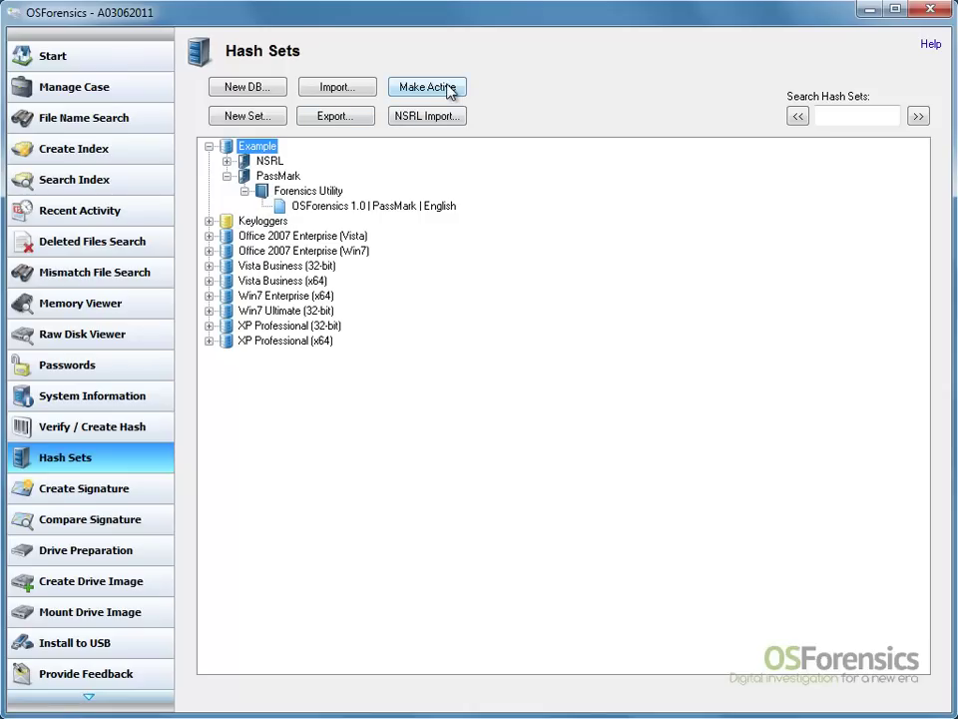
pyautogui.rightClick(262, 151)
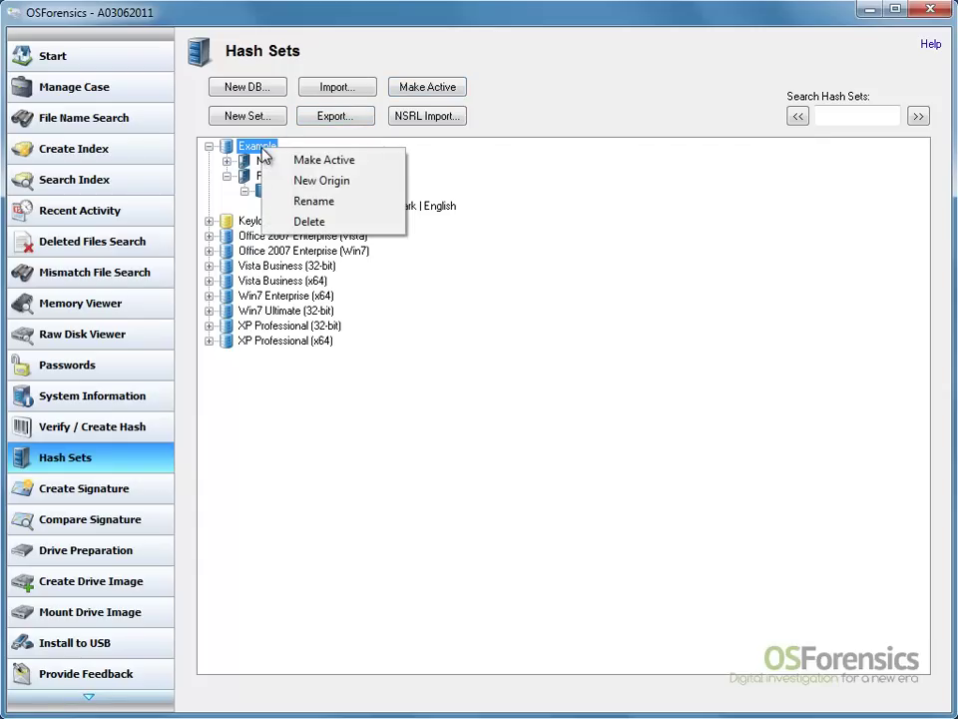
pyautogui.click(389, 165)
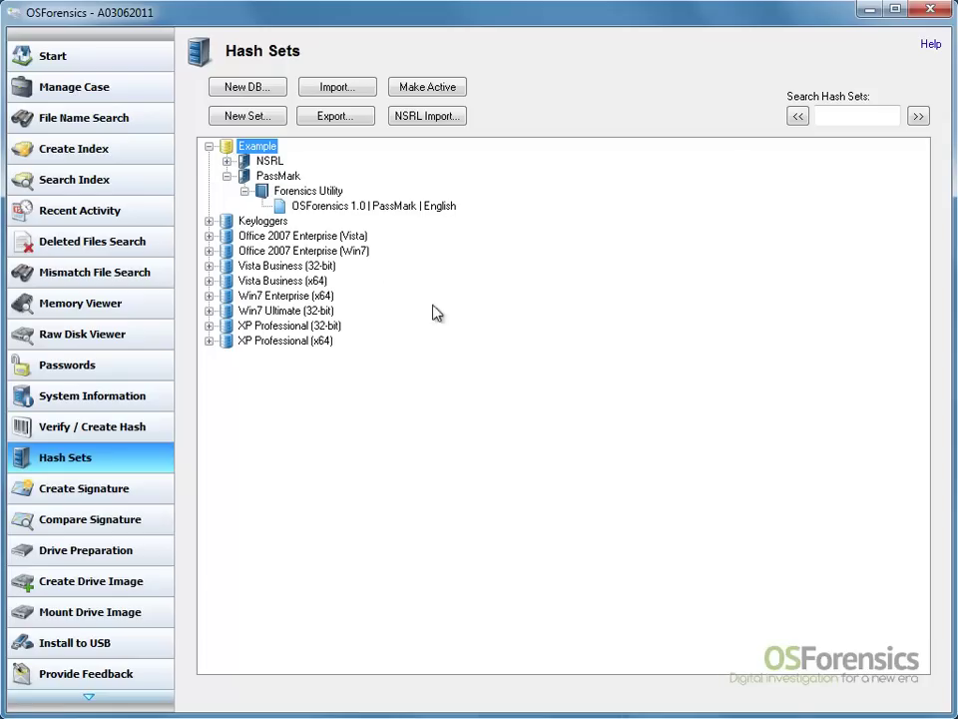
# Set the File Name Search start folder to C:\PassMark and review its configuration options
pyautogui.click(172, 119)
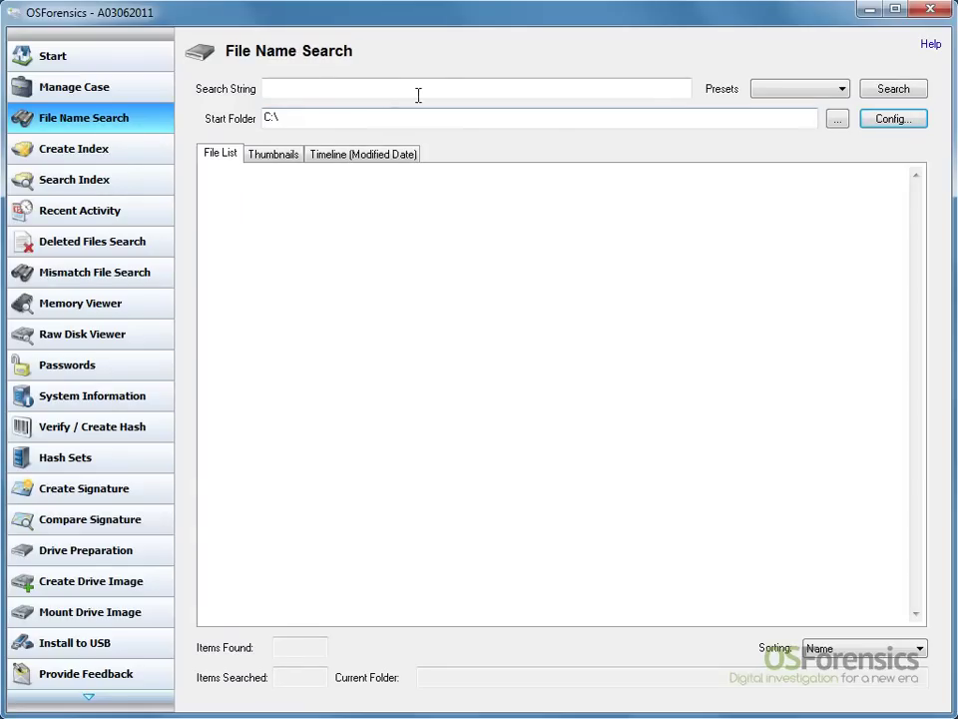
pyautogui.click(838, 89)
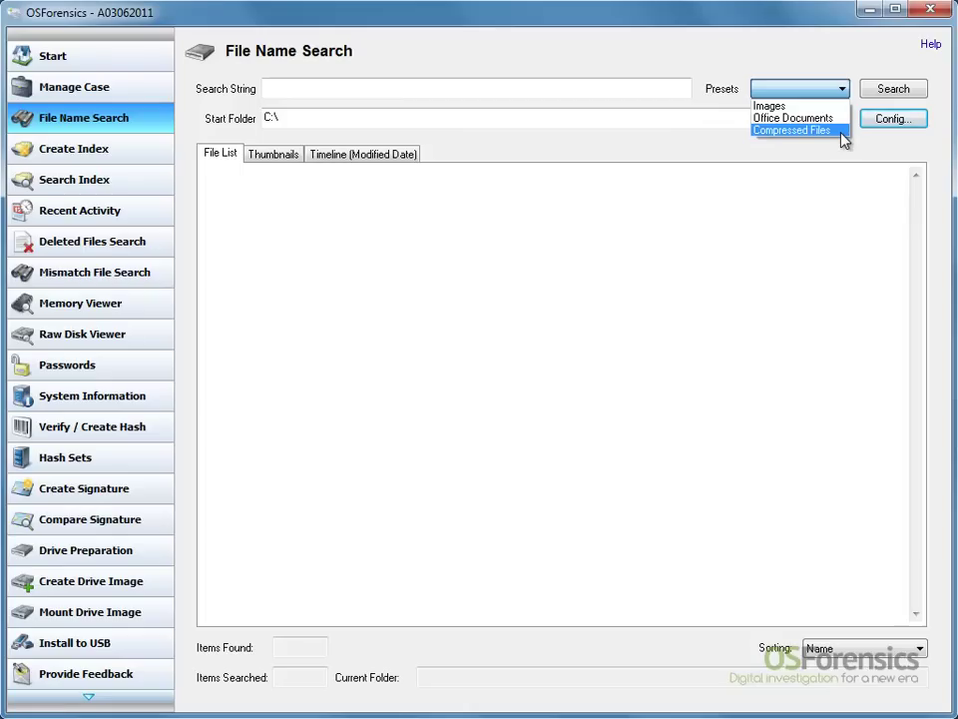
pyautogui.click(684, 89)
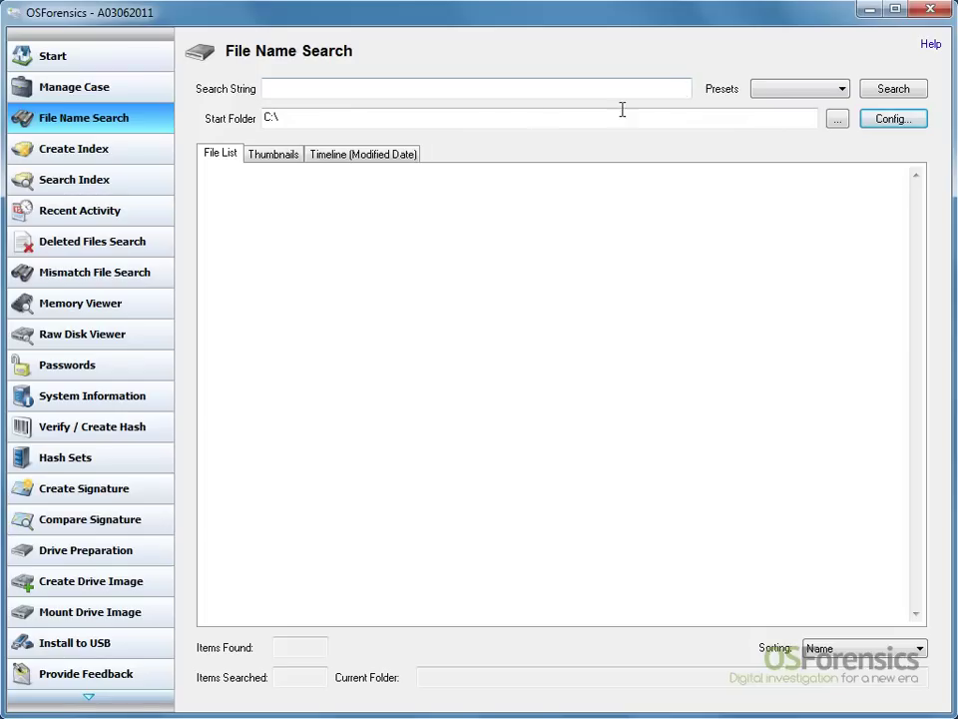
pyautogui.click(350, 120)
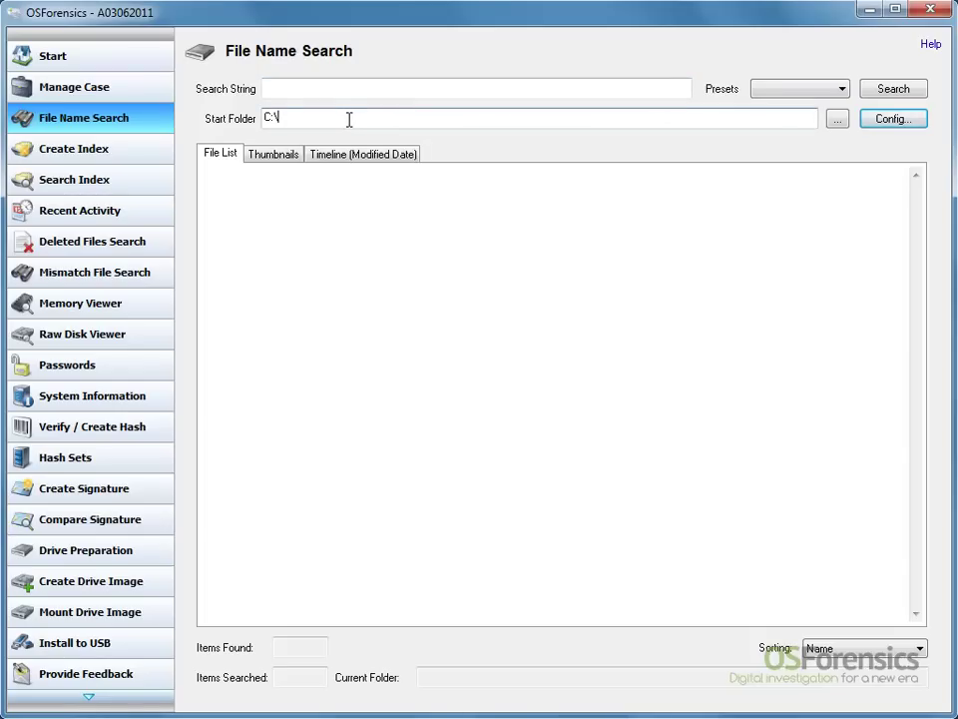
pyautogui.write('PassM')
pyautogui.write('ark')
pyautogui.click(891, 119)
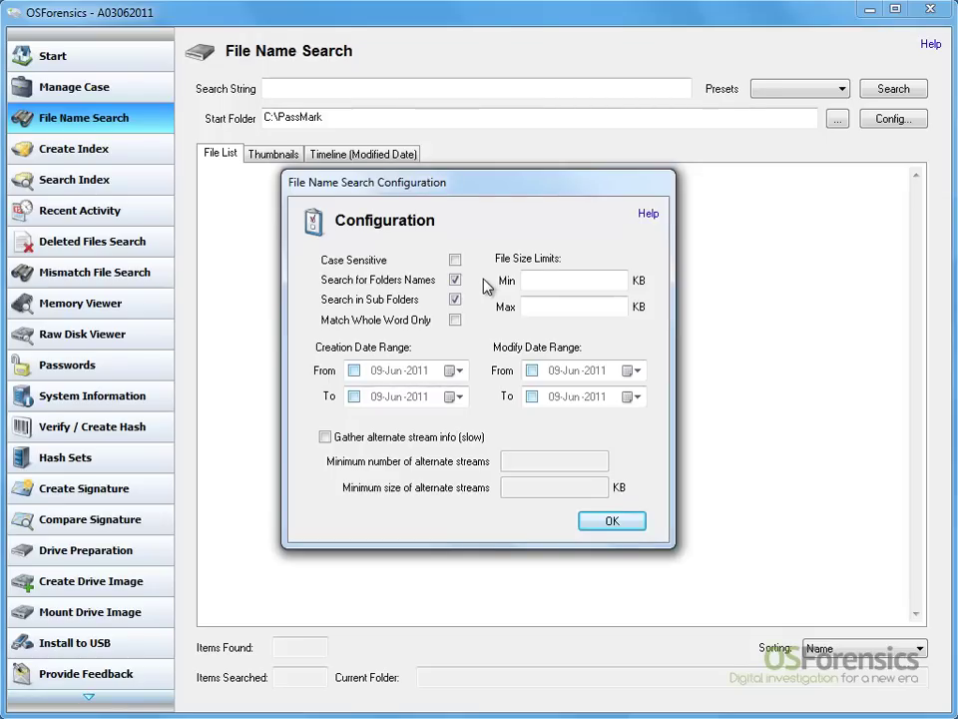
pyautogui.click(639, 524)
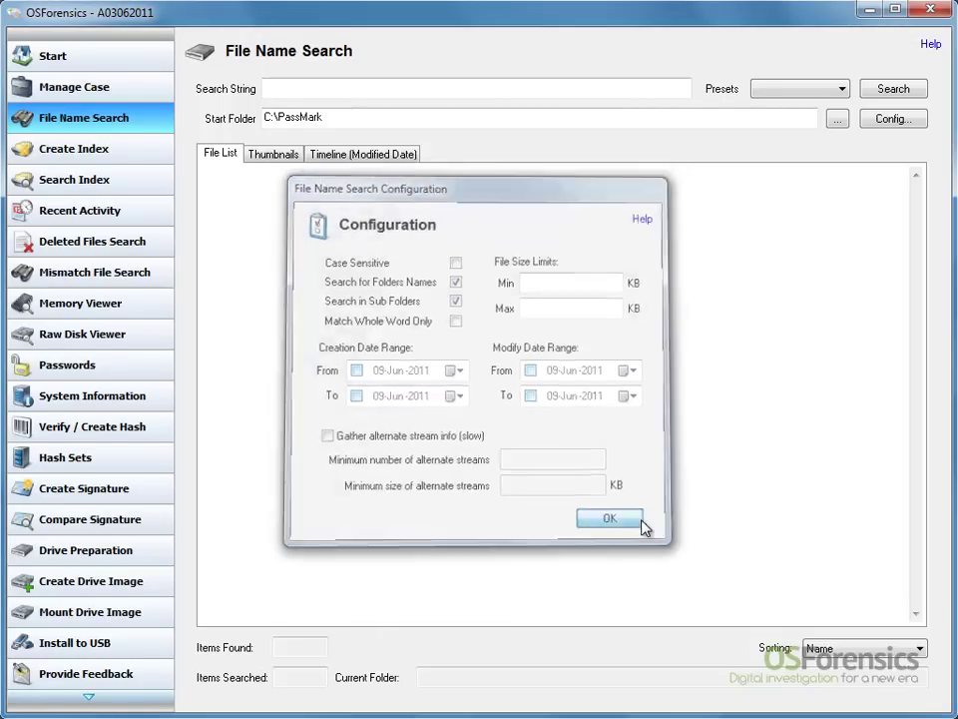
# Search C:\PassMark (1701 files) and look up three Readme.txt files in the hash set, finding one match
pyautogui.click(927, 92)
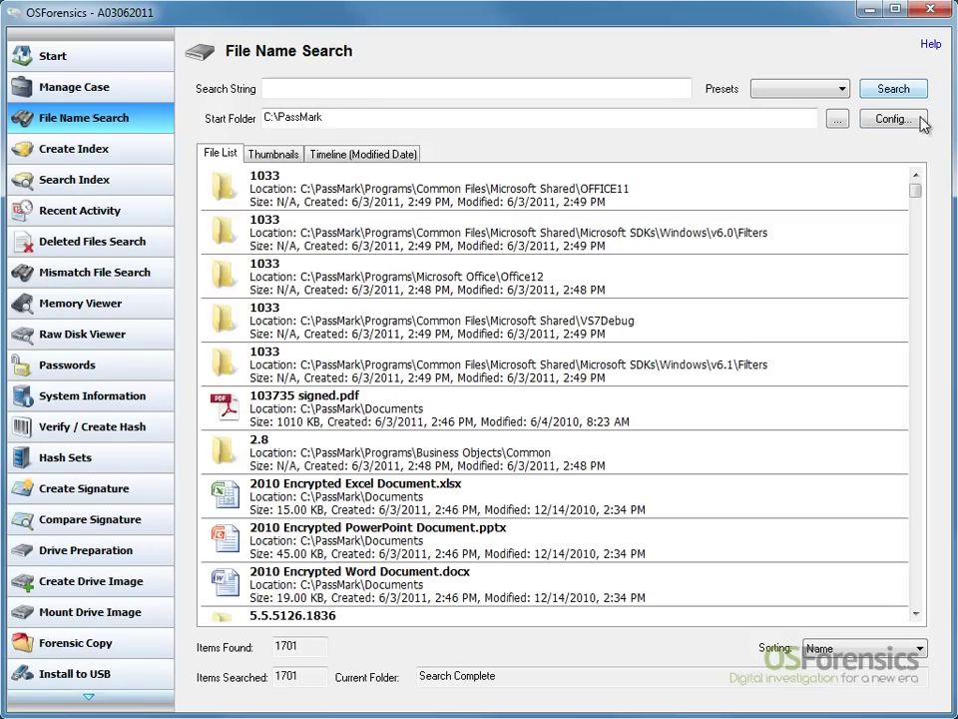
pyautogui.moveTo(920, 192); pyautogui.dragTo(922, 497)
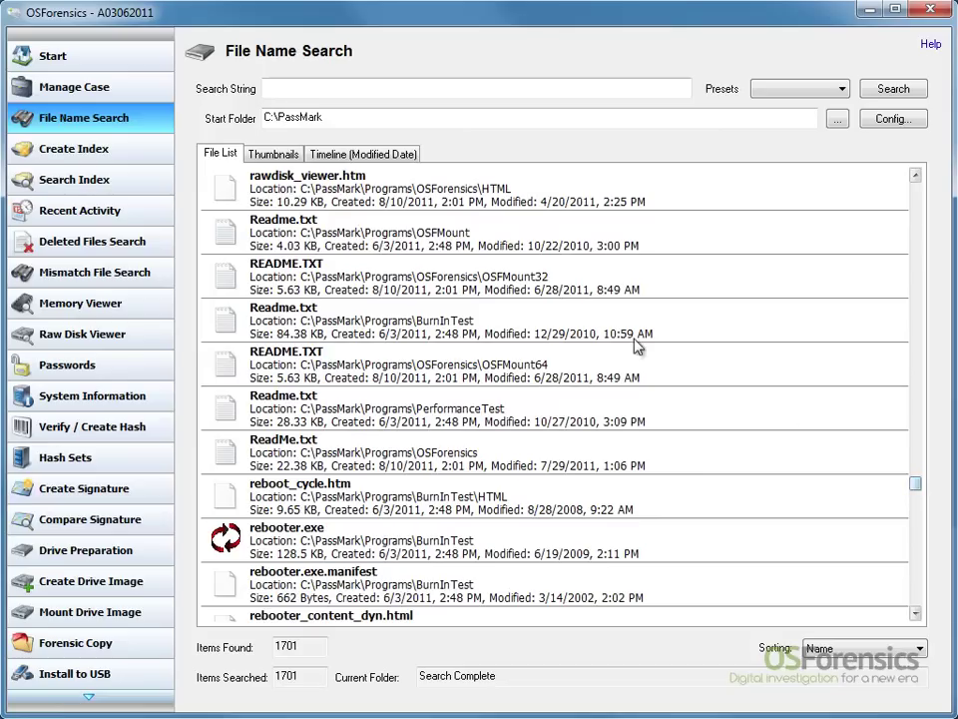
pyautogui.click(514, 238)
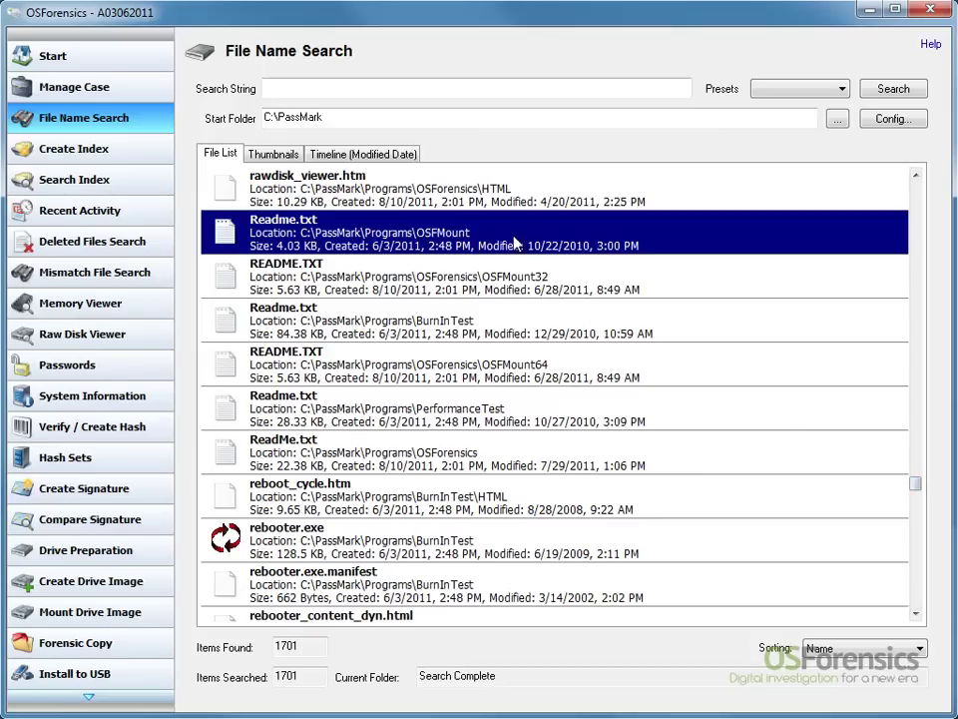
pyautogui.keyDown('shift'); pyautogui.click(530, 325); pyautogui.keyUp('shift')
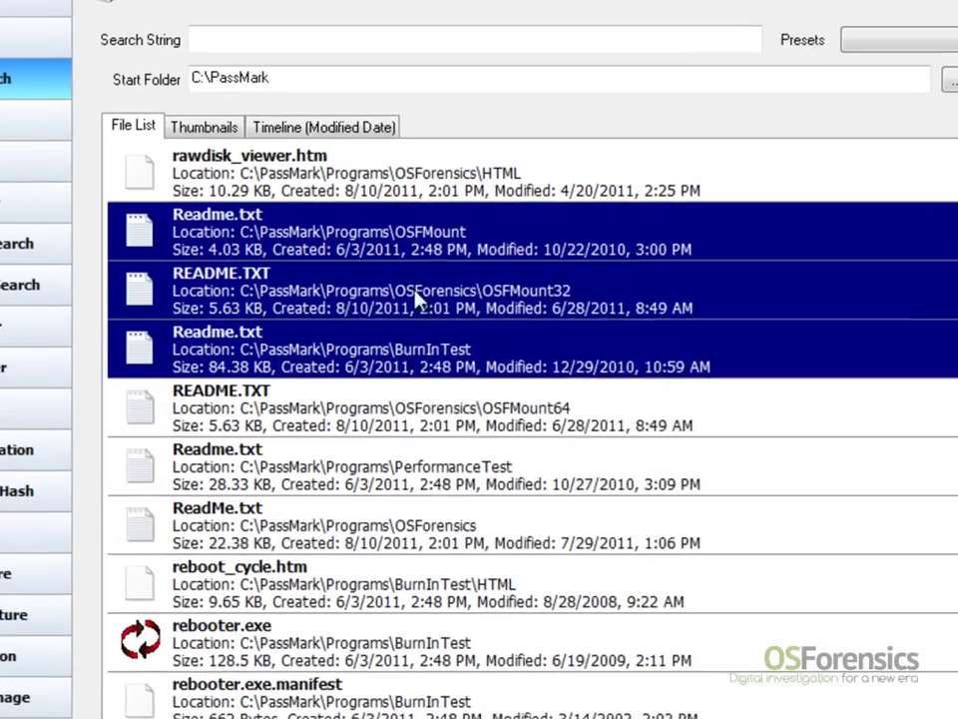
pyautogui.rightClick(417, 300)
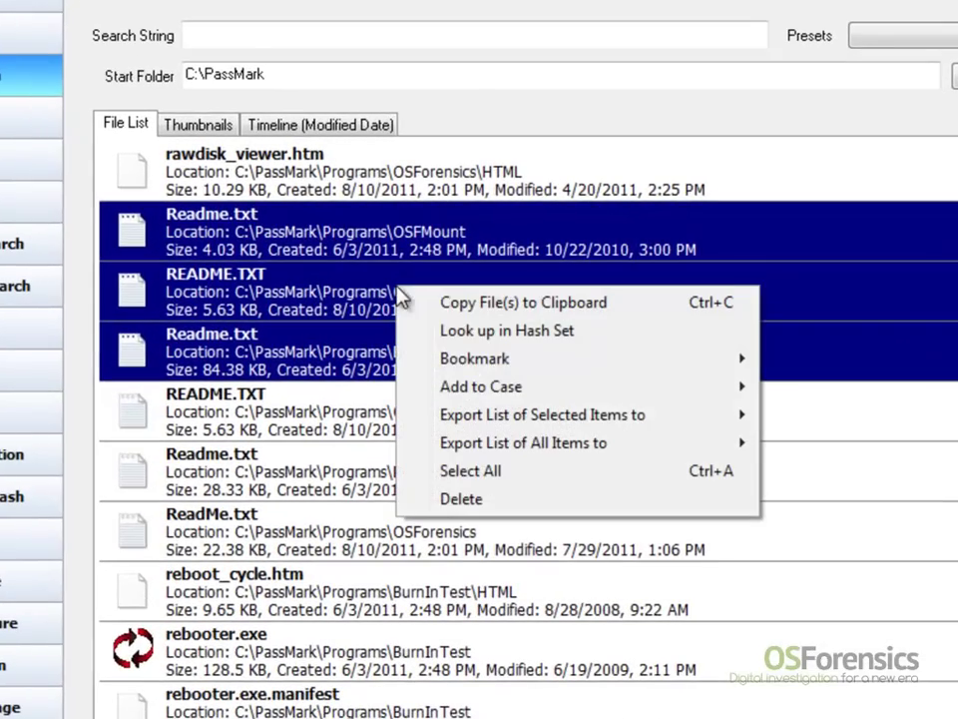
pyautogui.click(600, 336)
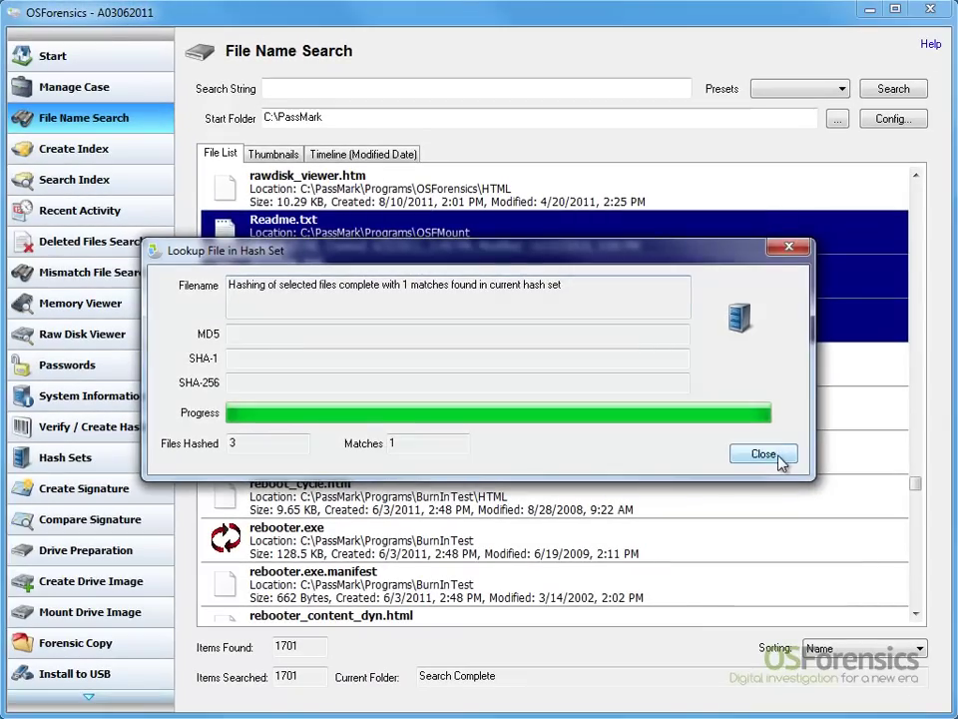
pyautogui.click(784, 456)
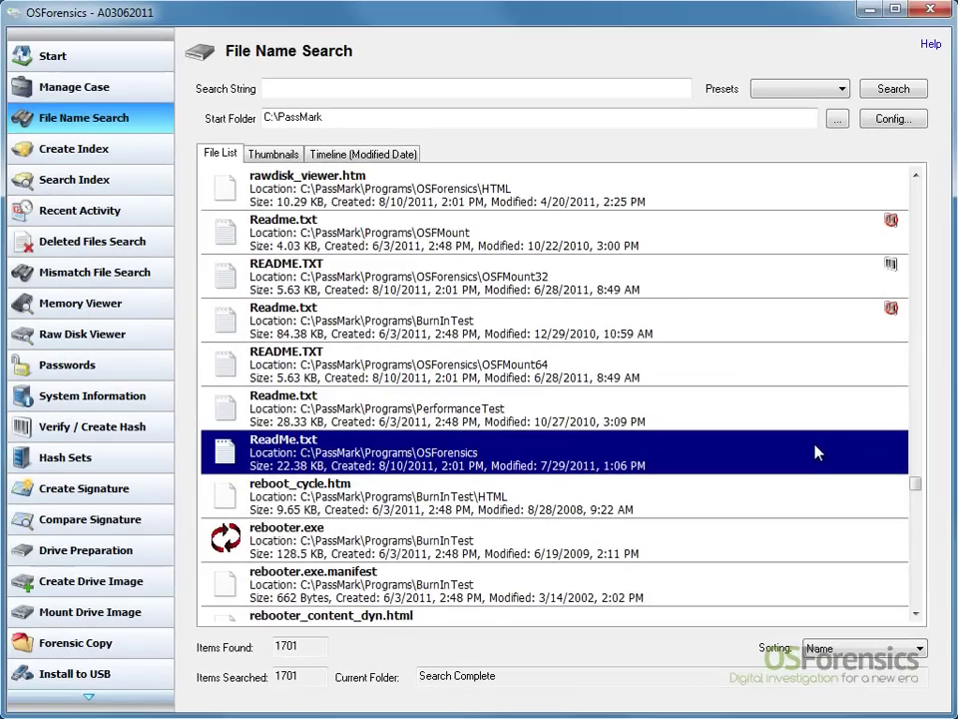
# Look up all search results against the active hash set
pyautogui.hotkey('ctrl', 'a')
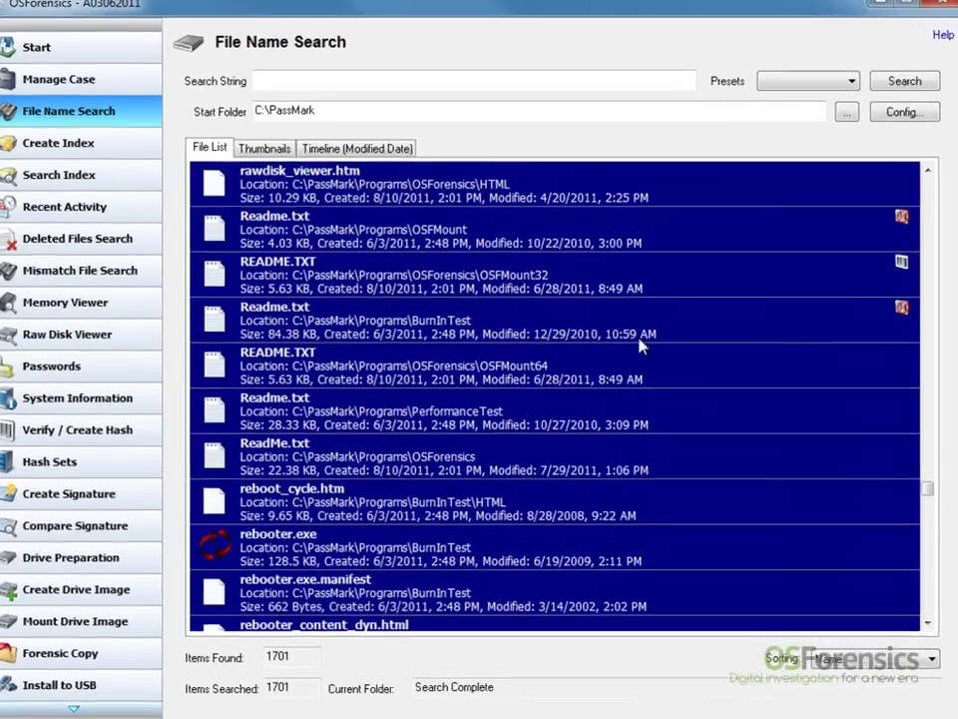
pyautogui.rightClick(590, 315)
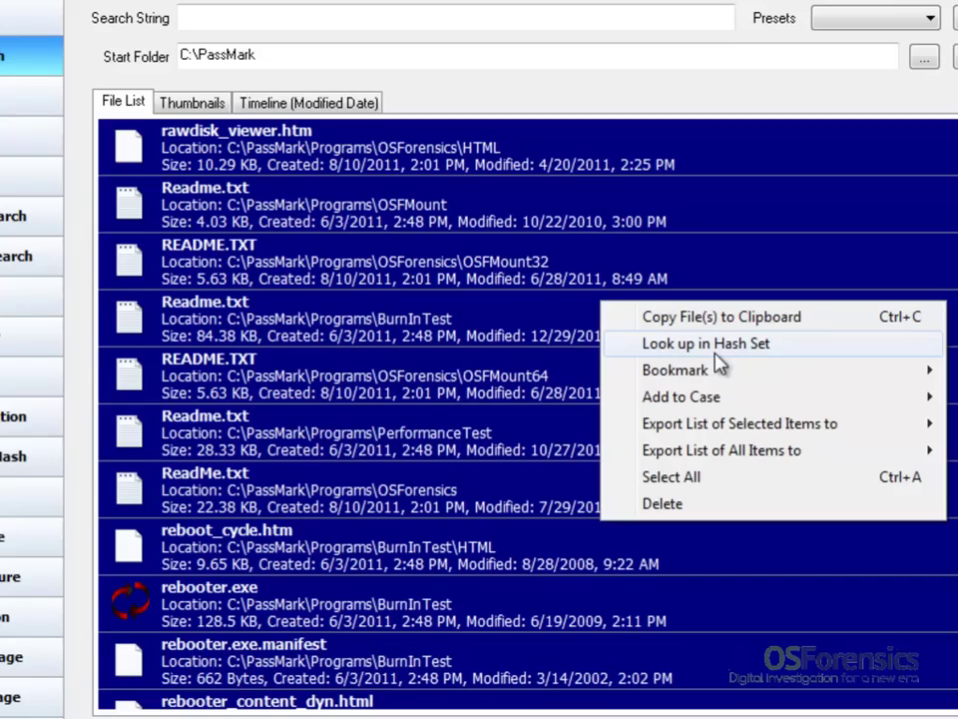
pyautogui.click(718, 344)
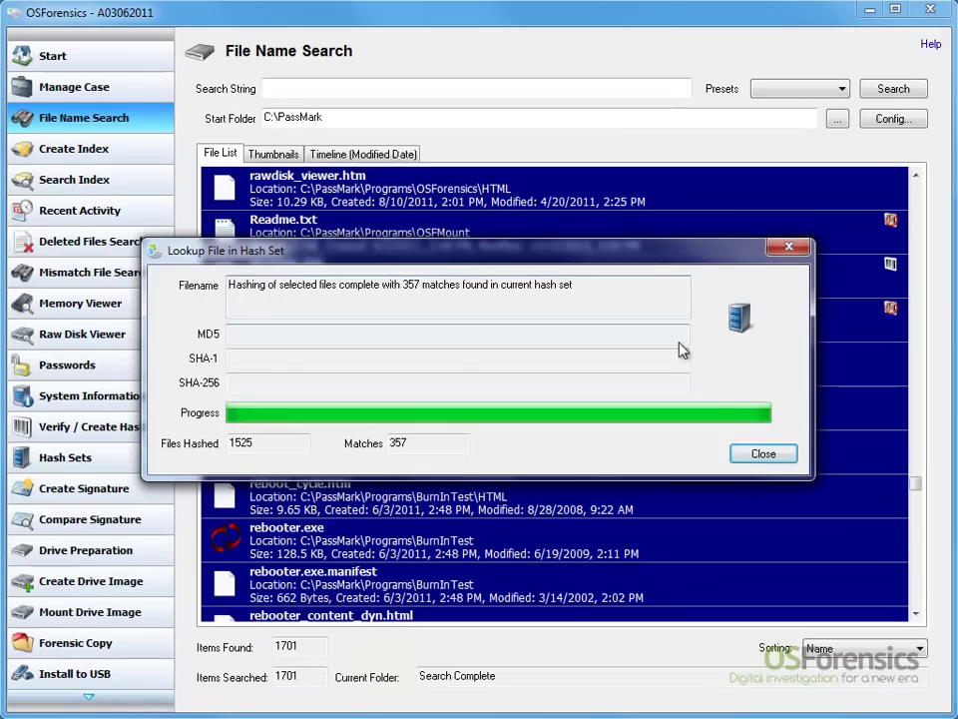
pyautogui.click(769, 456)
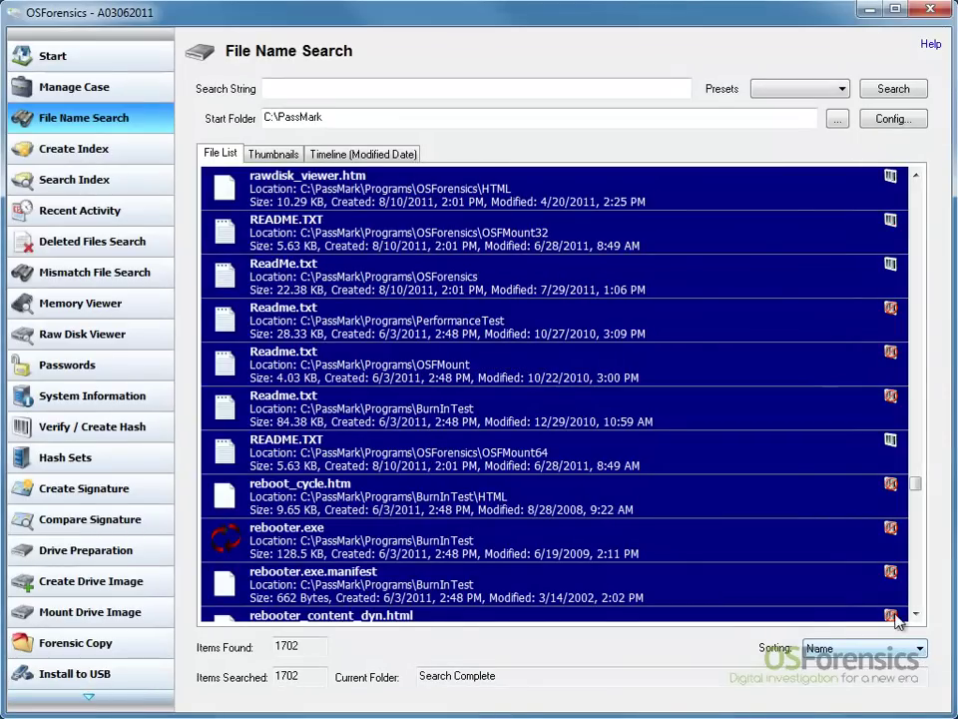
# Sort the results by 'In hash set' so matching files come first
pyautogui.click(876, 599)
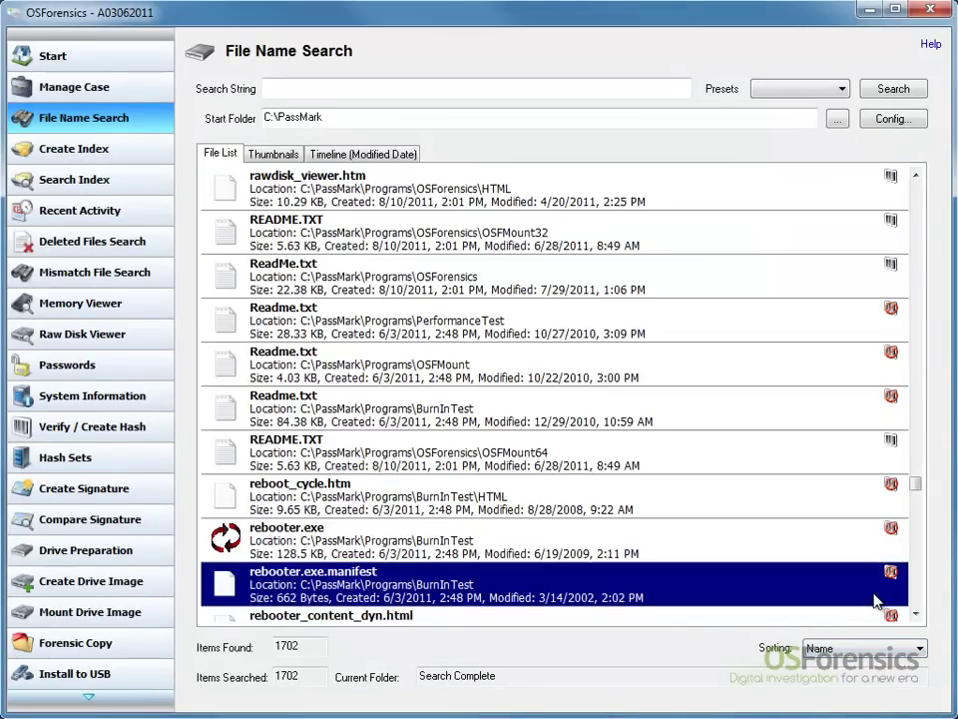
pyautogui.press('Home')
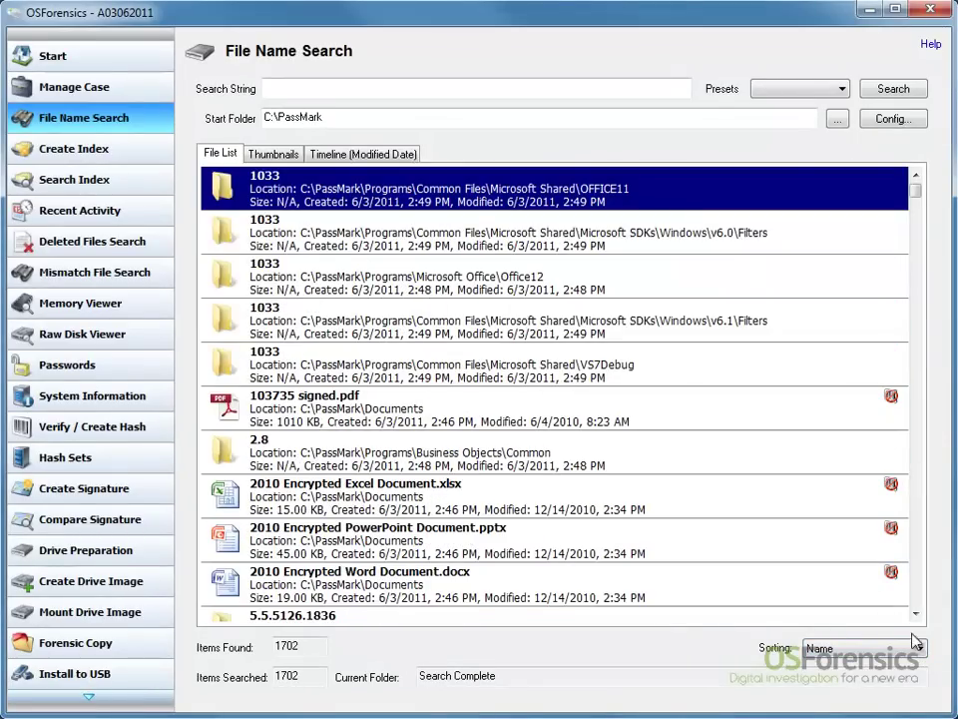
pyautogui.click(921, 649)
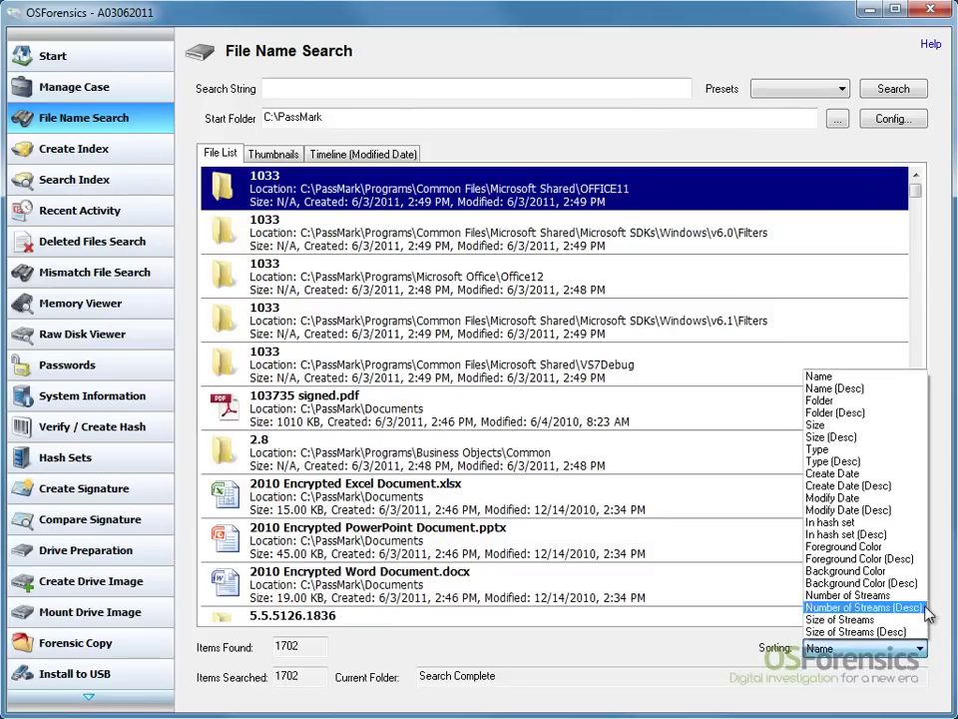
pyautogui.click(914, 526)
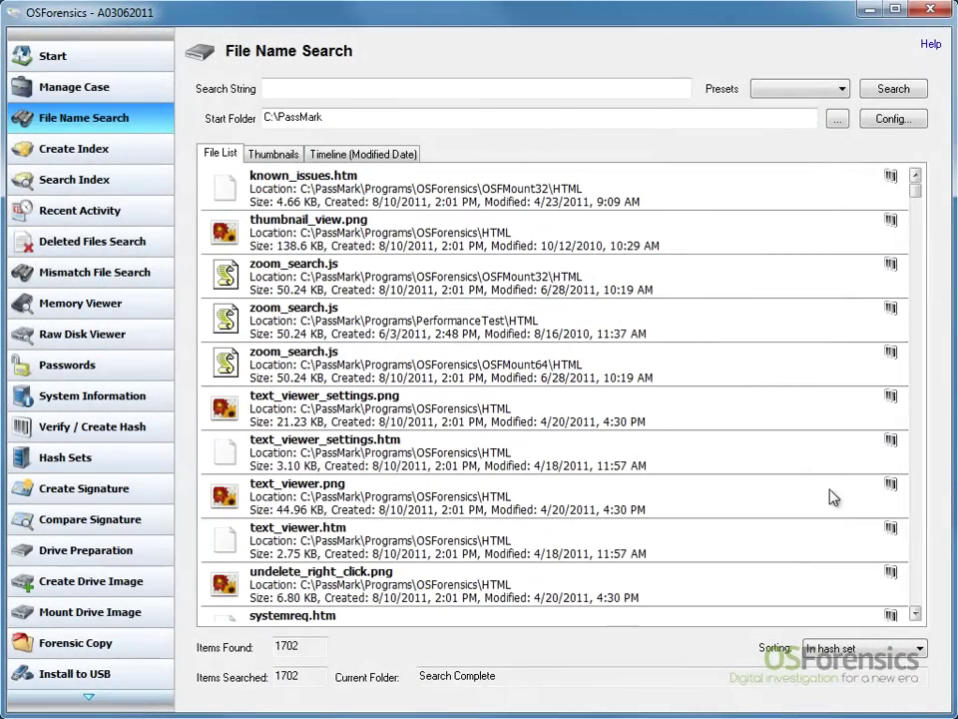
# Inspect thumbnail_view.png's preview, hex, text, file info and metadata, then bring up actions for three selected results
pyautogui.rightClick(322, 236)
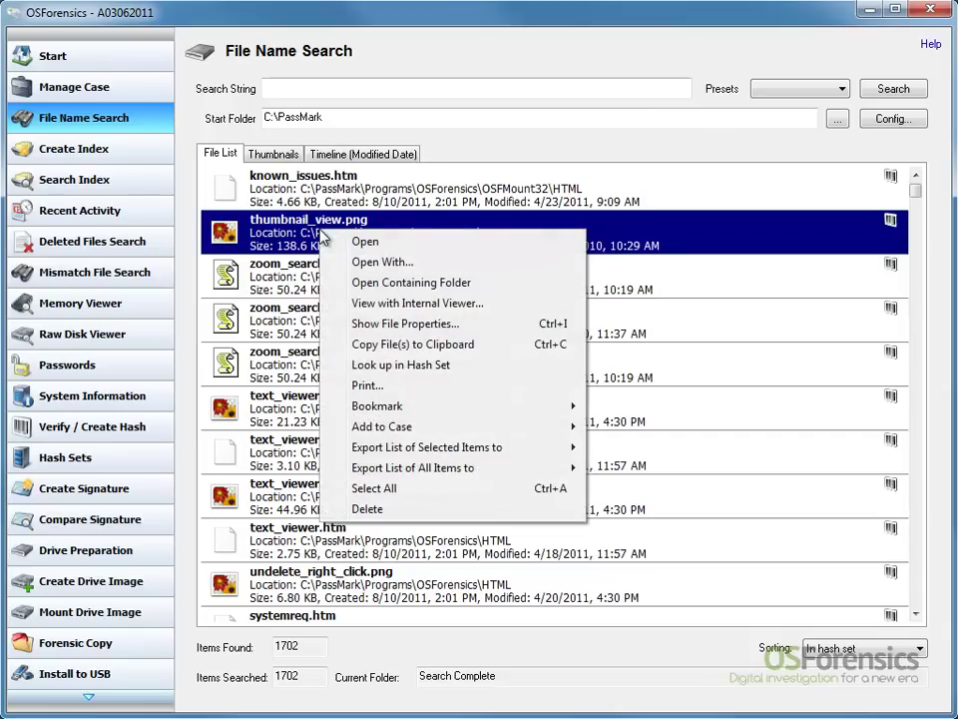
pyautogui.click(408, 324)
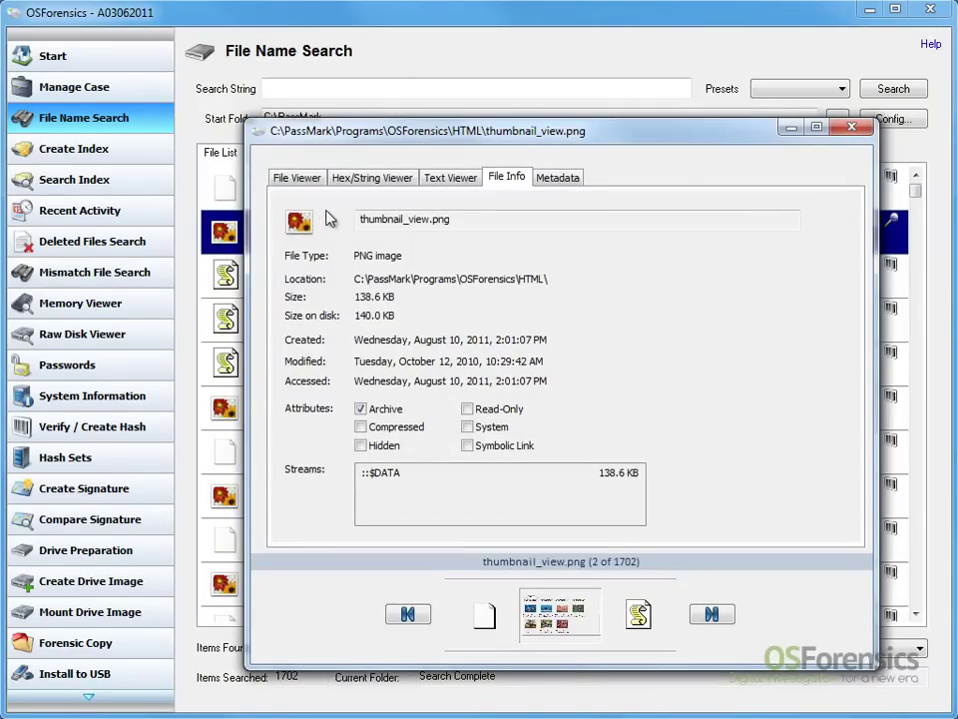
pyautogui.click(300, 180)
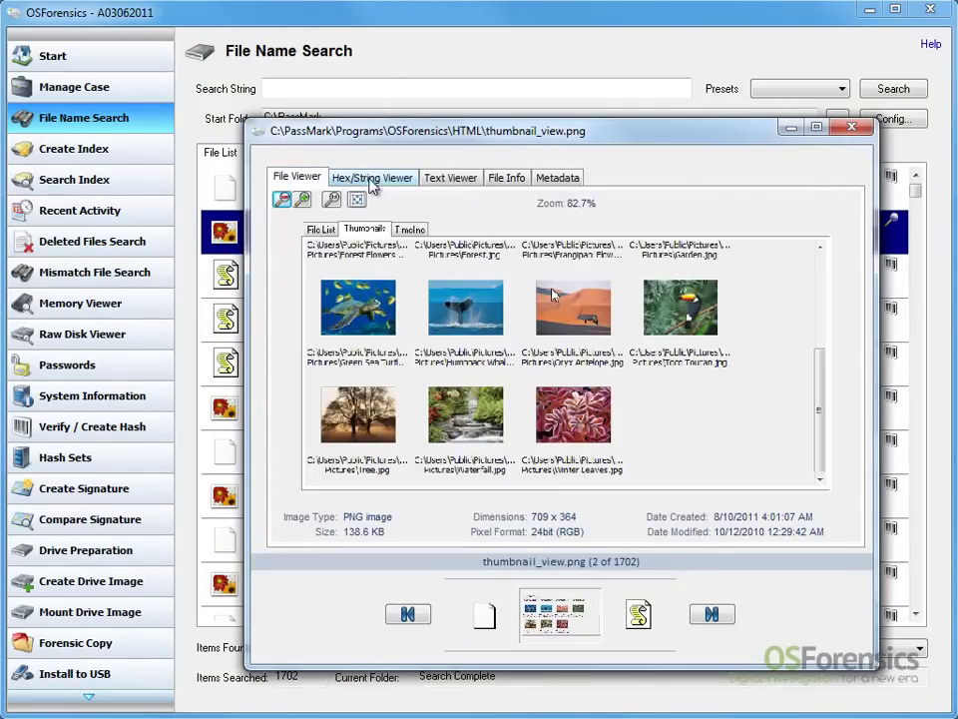
pyautogui.click(397, 179)
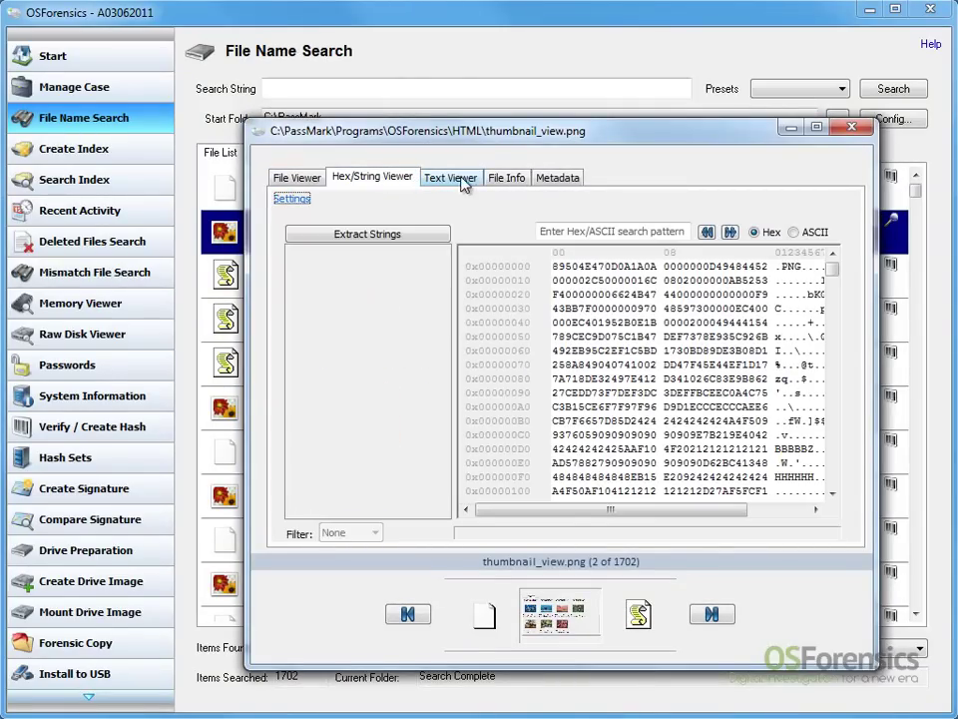
pyautogui.click(470, 182)
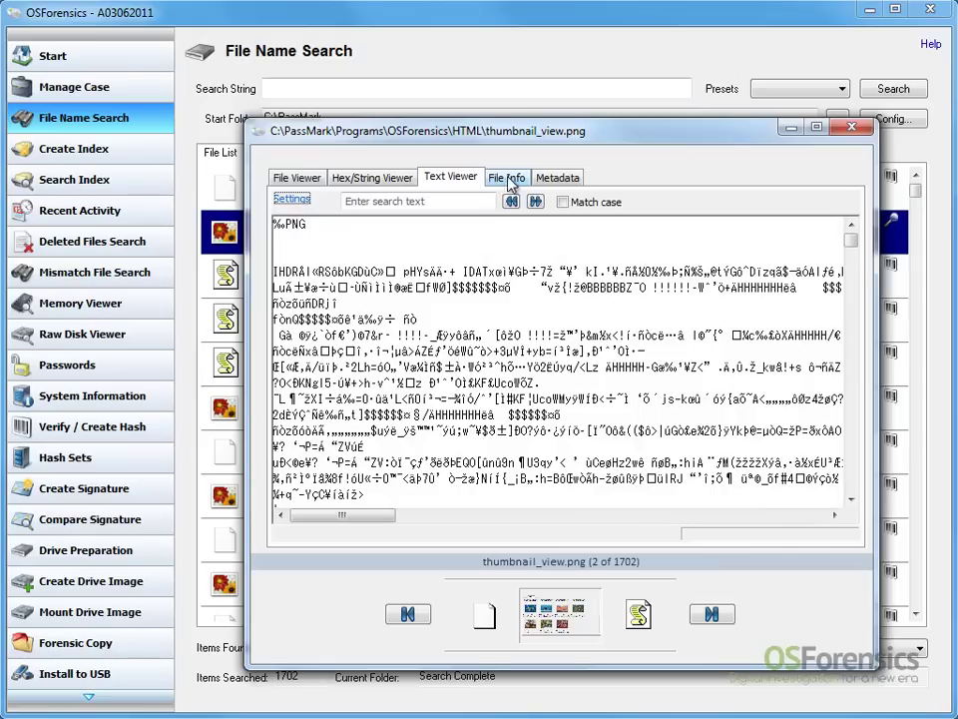
pyautogui.click(512, 180)
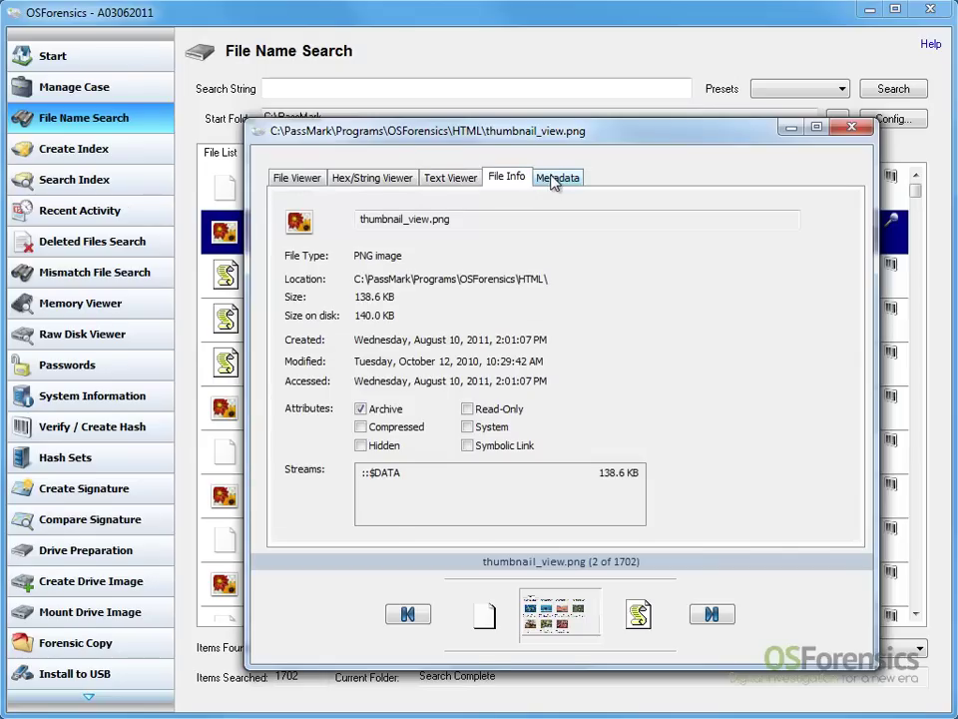
pyautogui.click(559, 181)
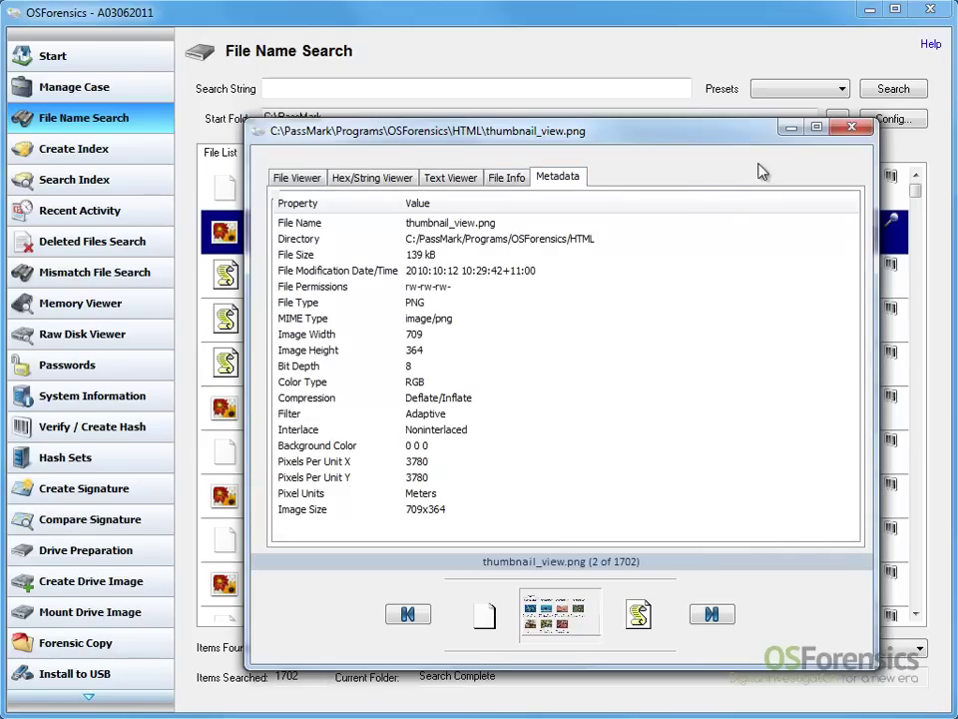
pyautogui.click(855, 127)
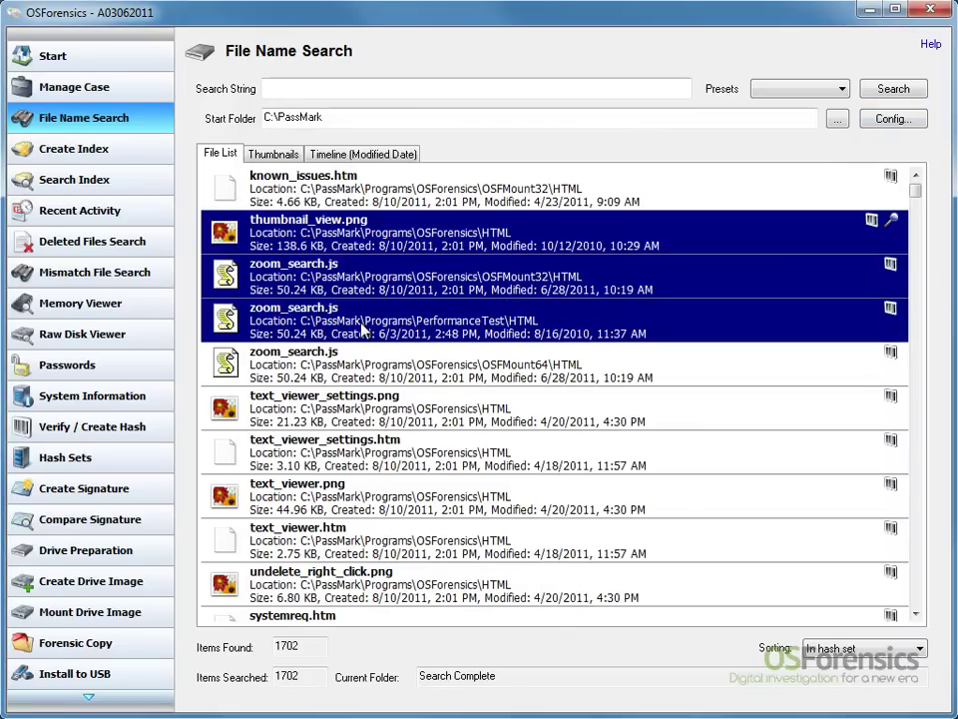
pyautogui.rightClick(363, 329)
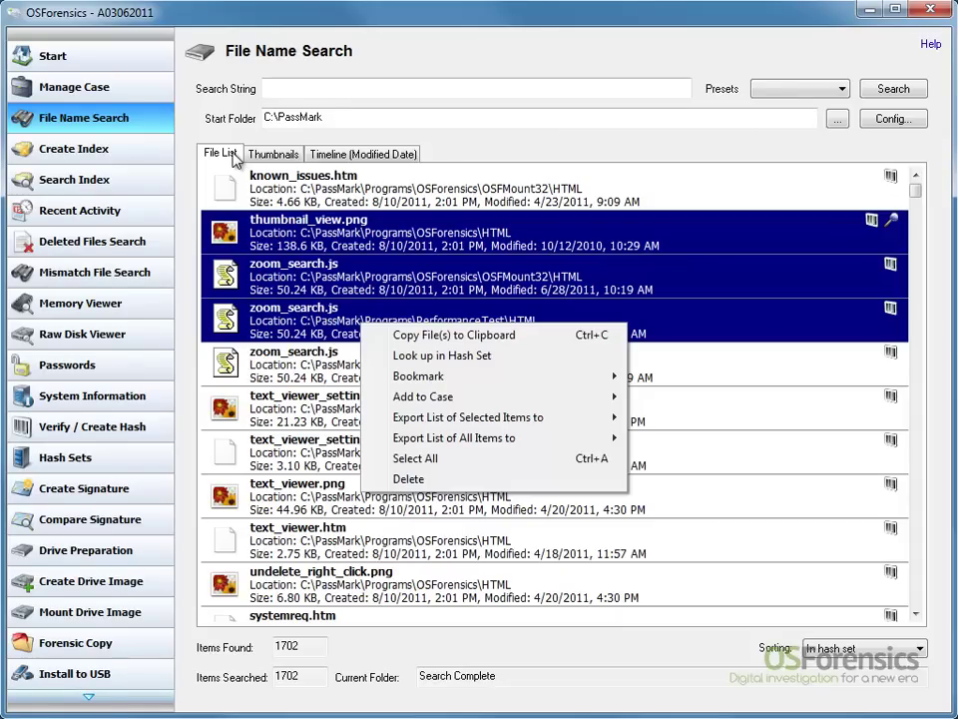
# Show results as thumbnails, then drill the modified-date timeline down to 2011, June, June 3
pyautogui.click(268, 155)
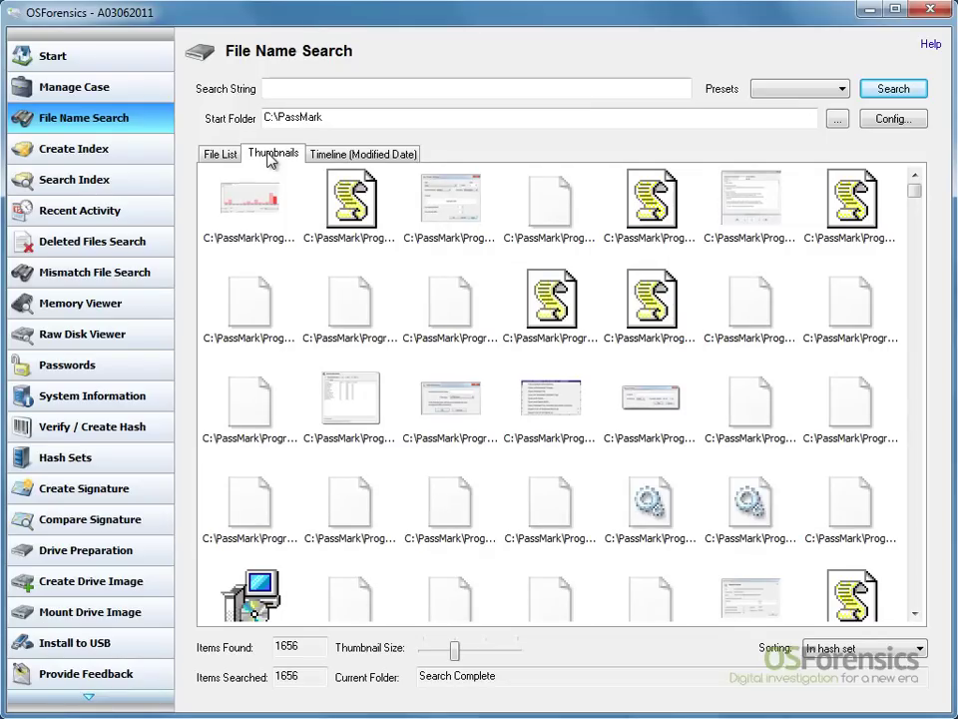
pyautogui.click(344, 156)
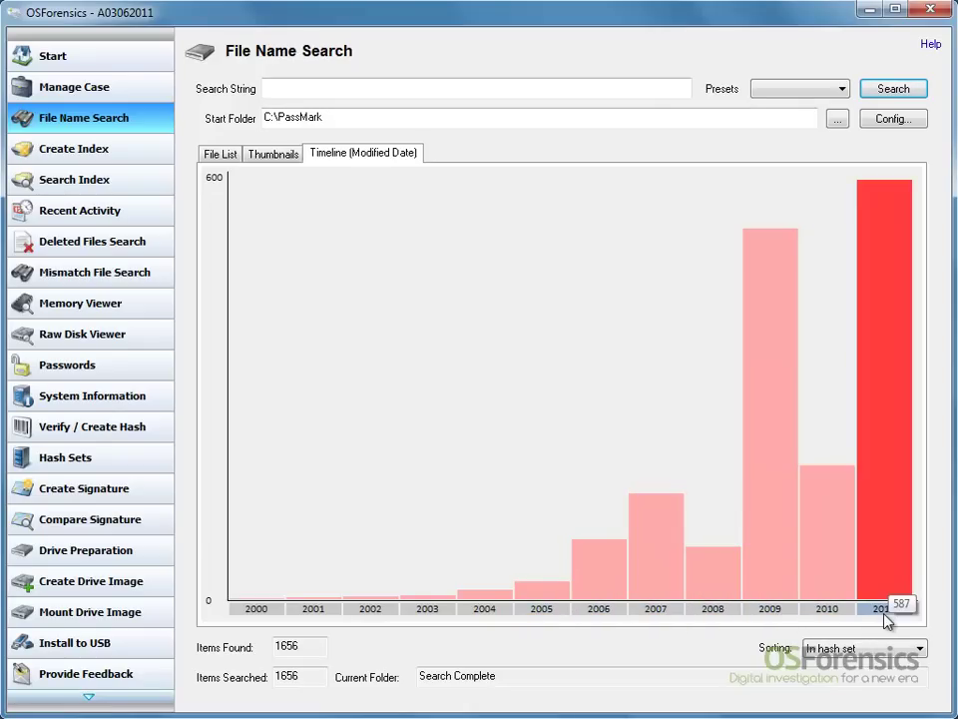
pyautogui.click(883, 412)
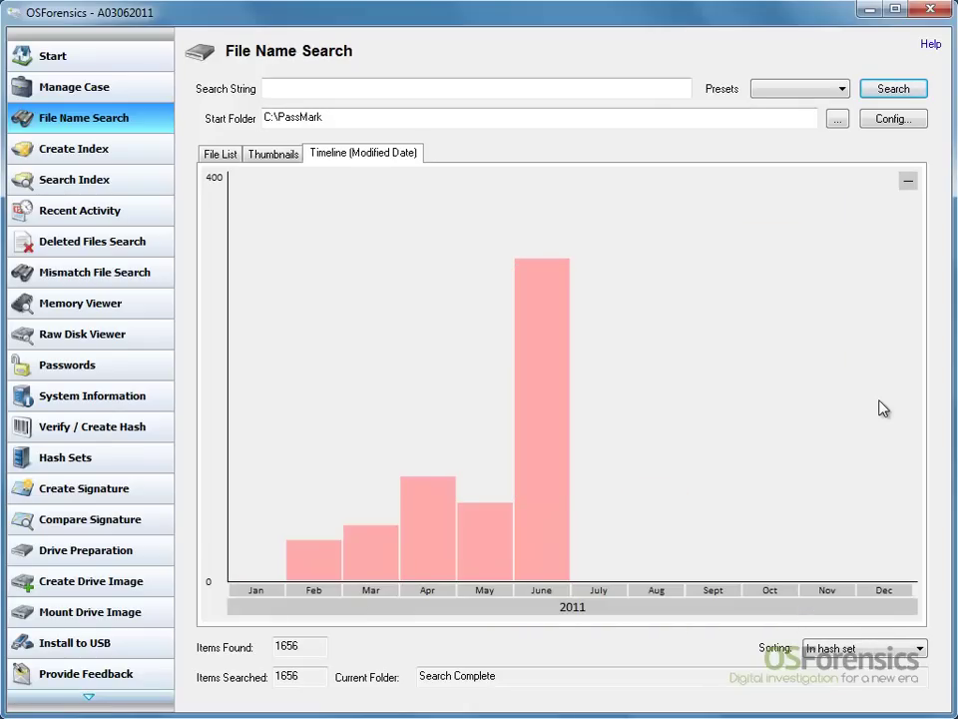
pyautogui.click(541, 451)
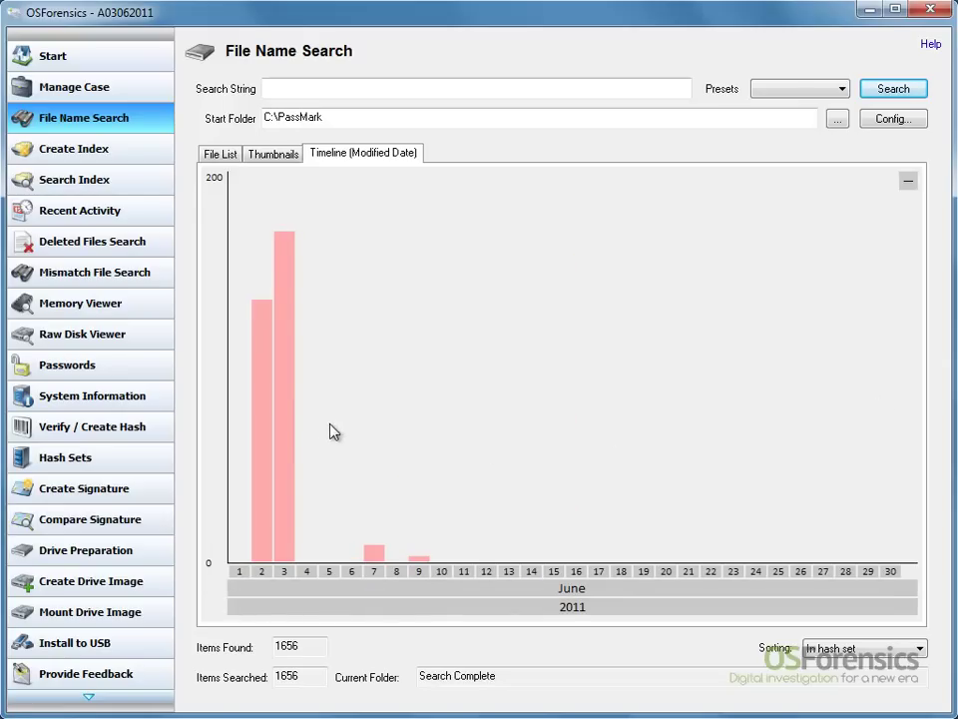
pyautogui.click(285, 412)
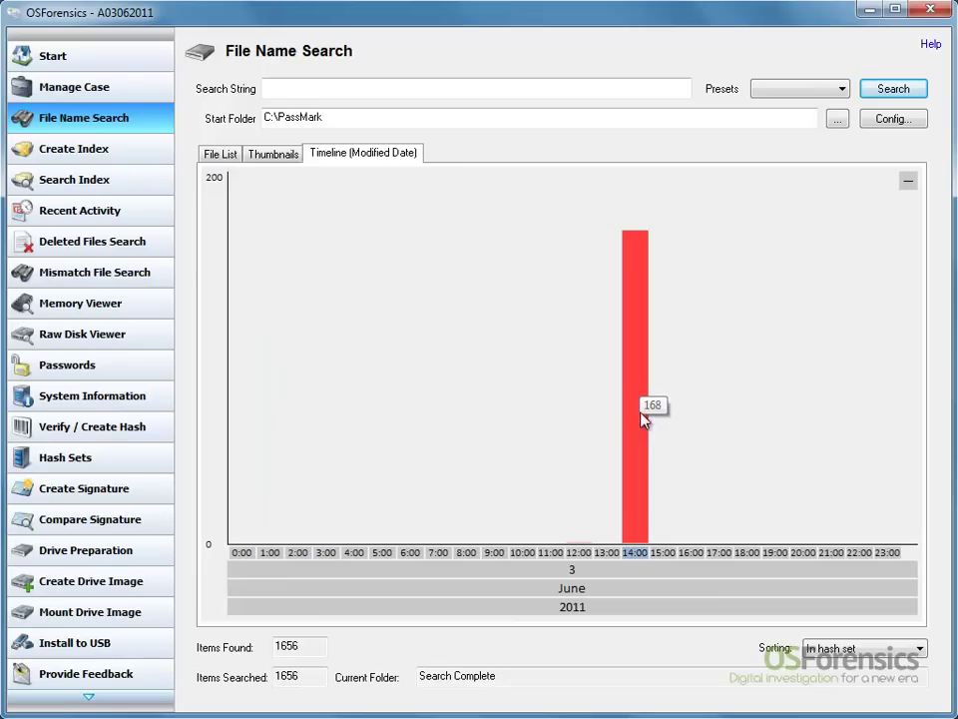
# Zoom the timeline back out from hours to the yearly view
pyautogui.click(911, 181)
pyautogui.click(910, 183)
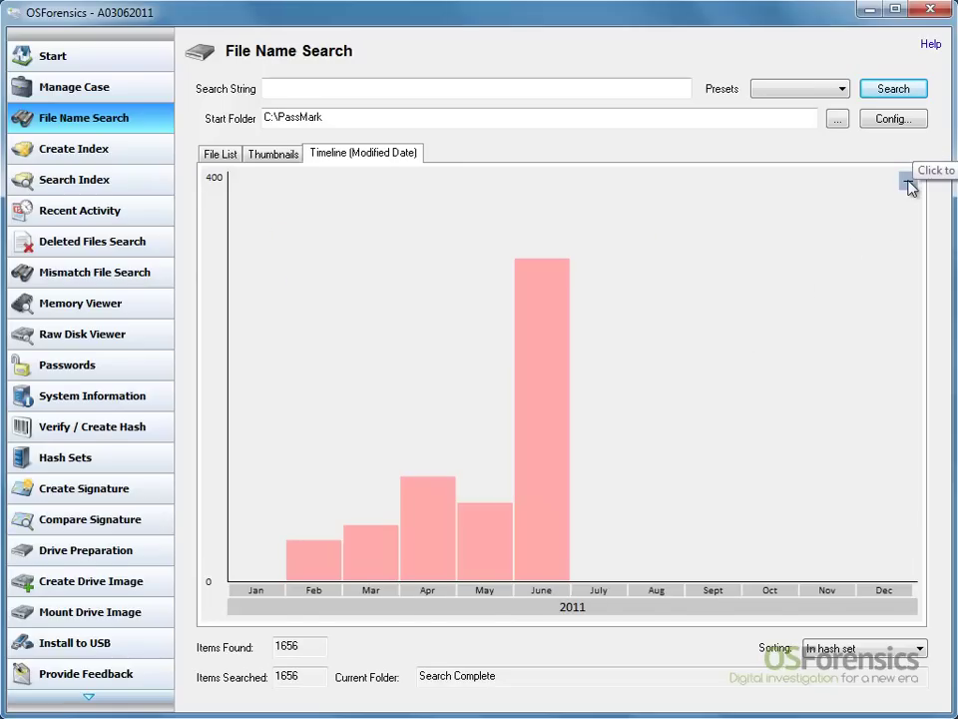
pyautogui.click(910, 183)
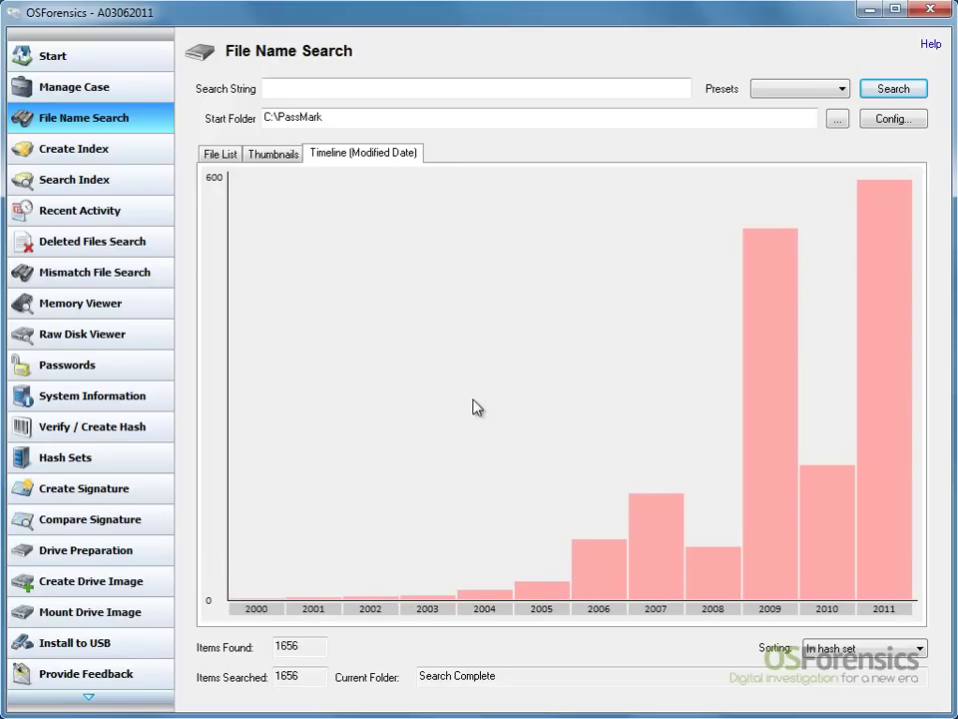
# Filter the file list for 'logo' (6 files) and look up osforensics_logo.png in the hash set
pyautogui.click(235, 156)
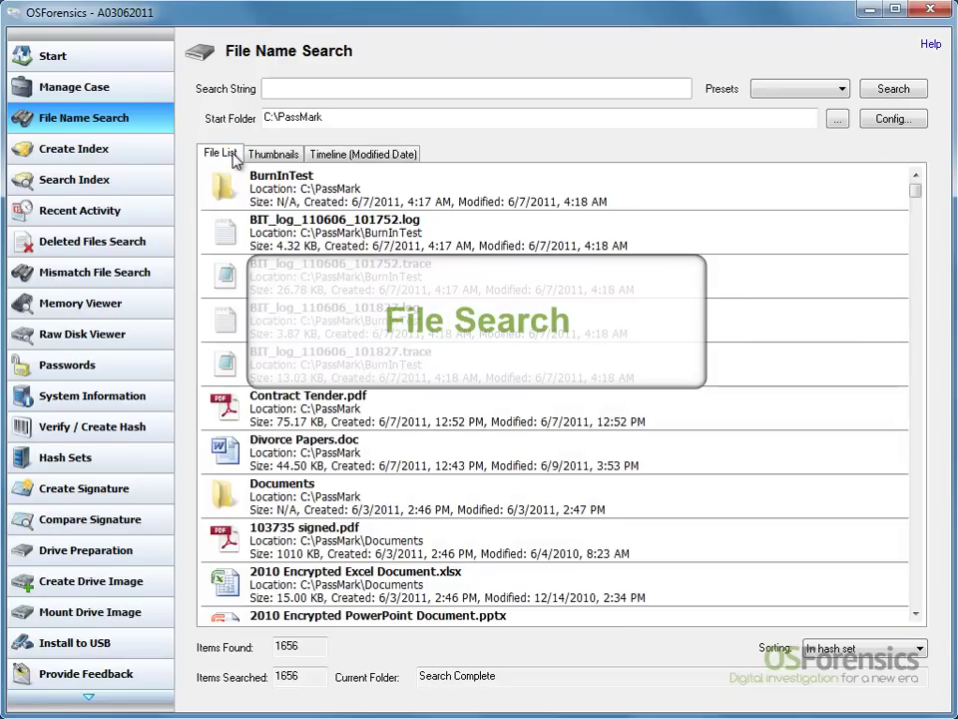
pyautogui.click(356, 87)
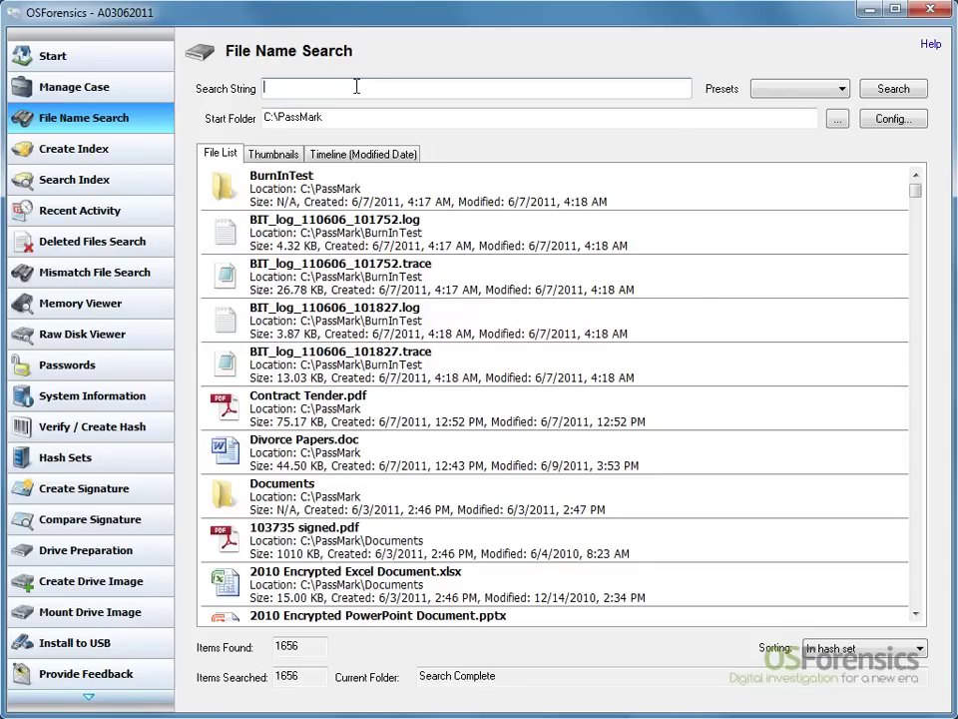
pyautogui.write('logo')
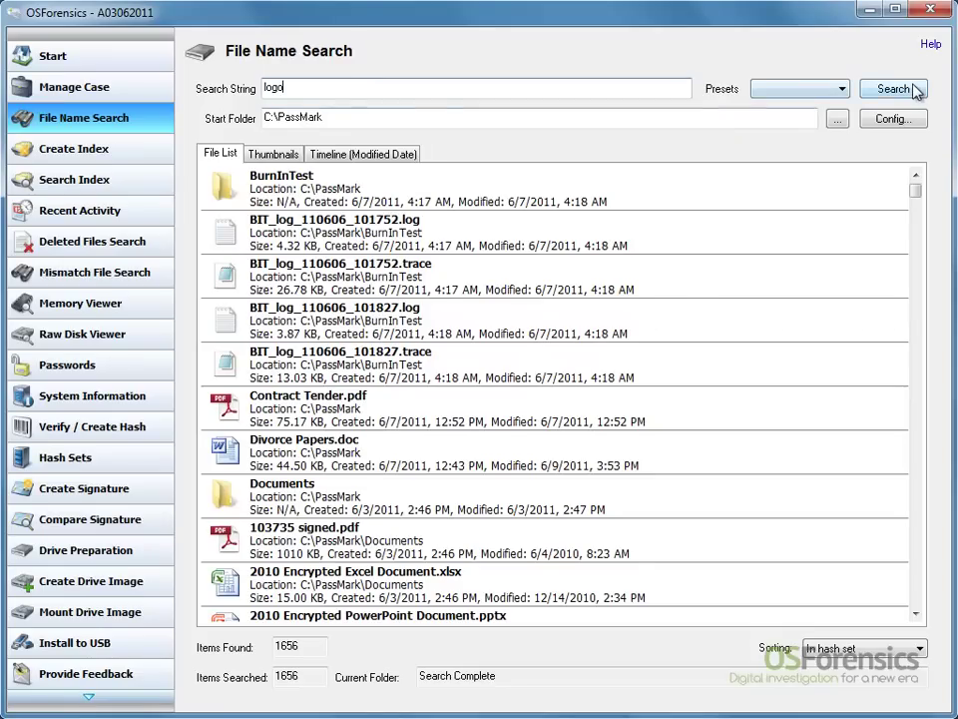
pyautogui.click(915, 89)
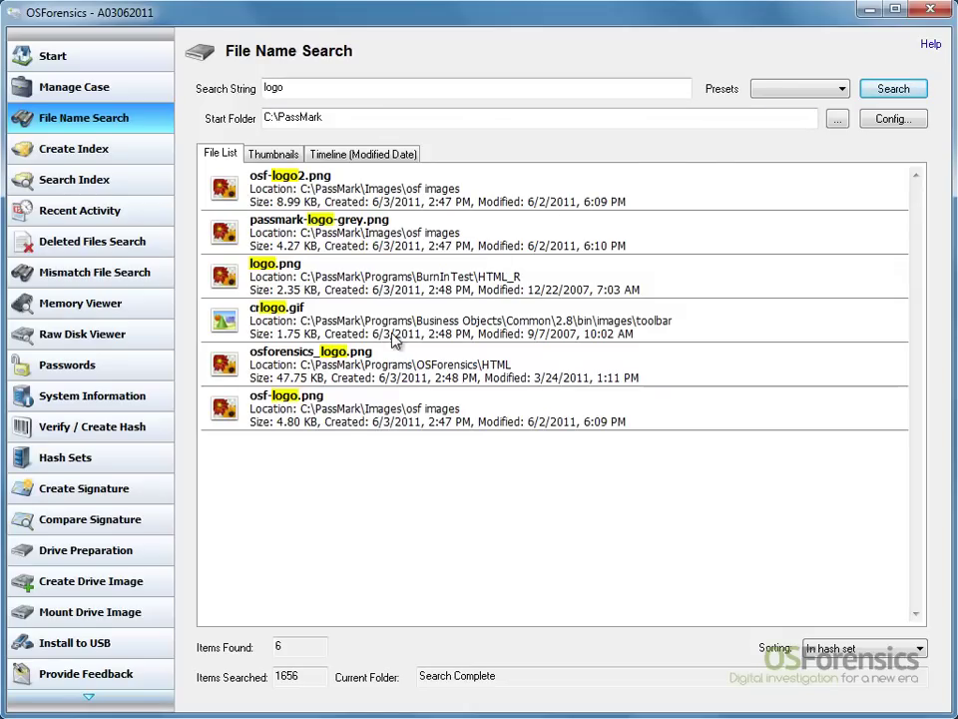
pyautogui.rightClick(361, 367)
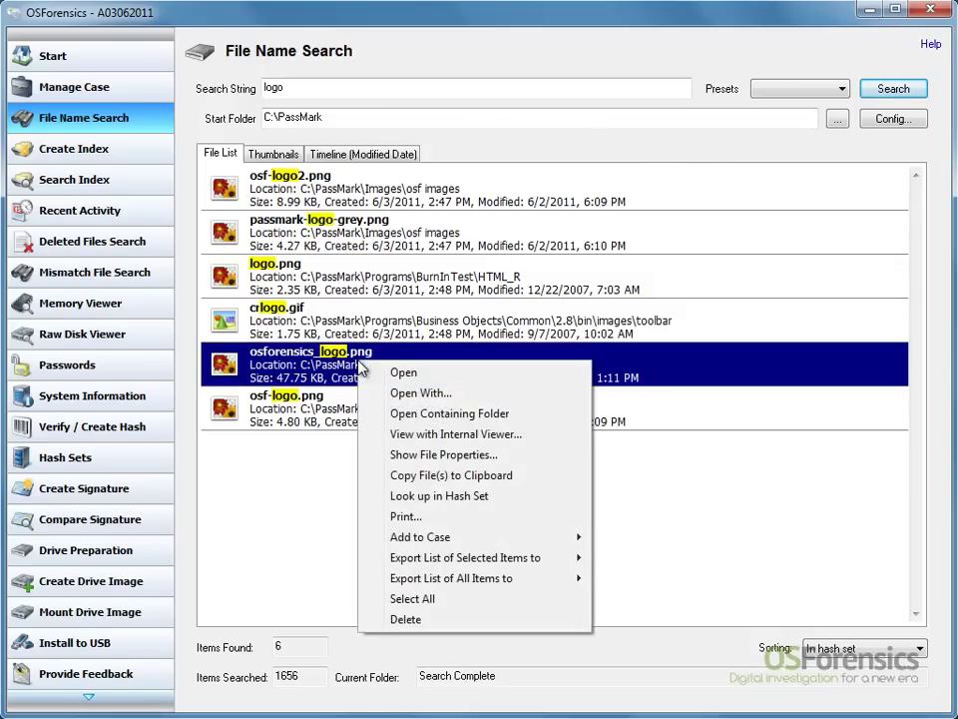
pyautogui.click(464, 504)
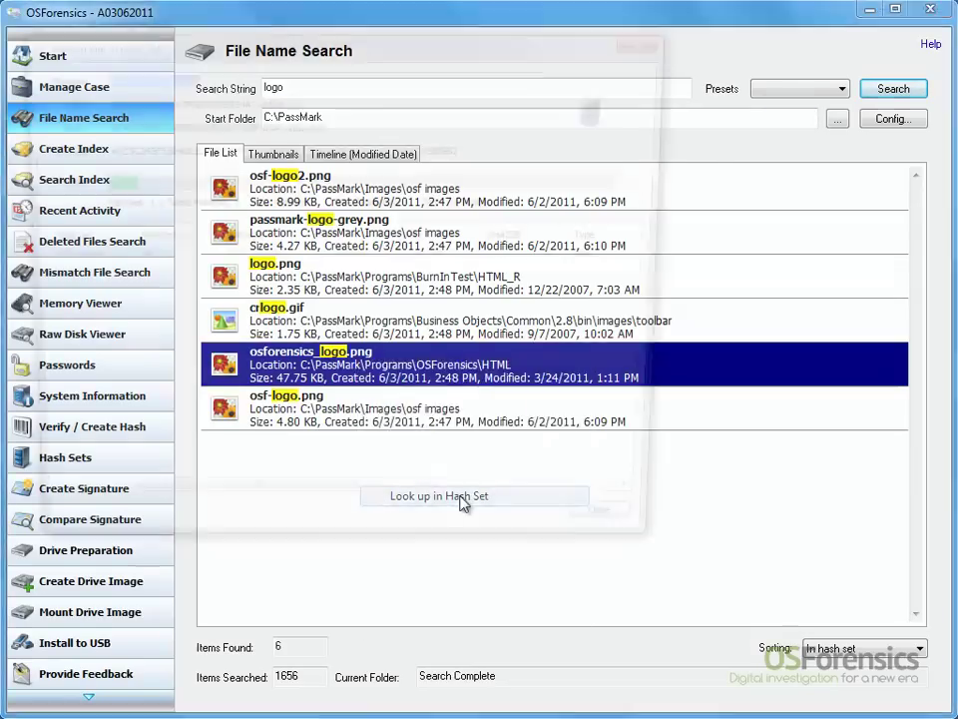